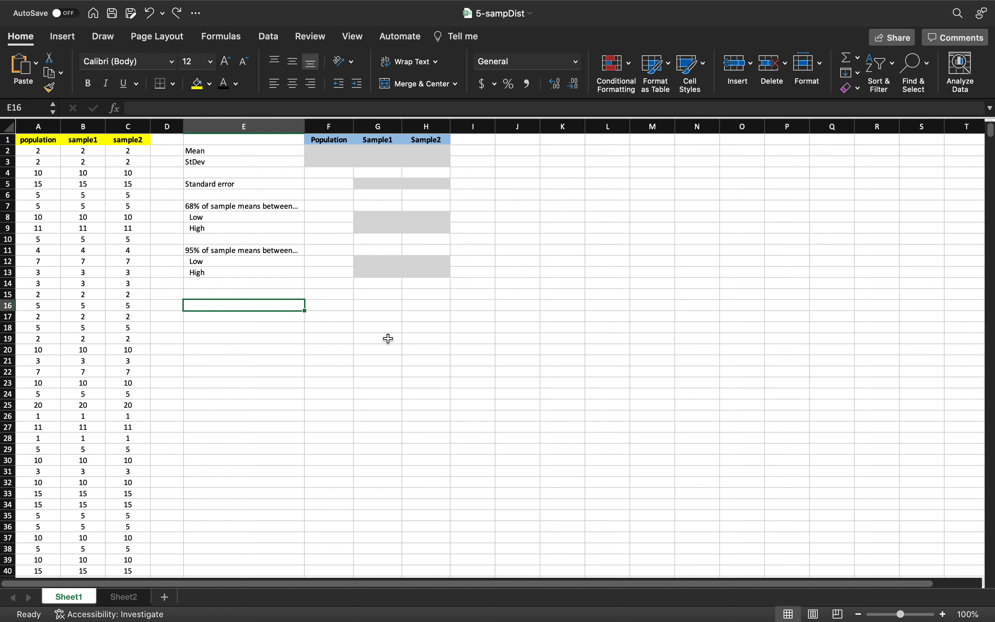
# Step: Reveal the hidden Mean results for Population, Sample1 and Sample2 by giving those cells a visible font colour
pyautogui.click(334, 151)
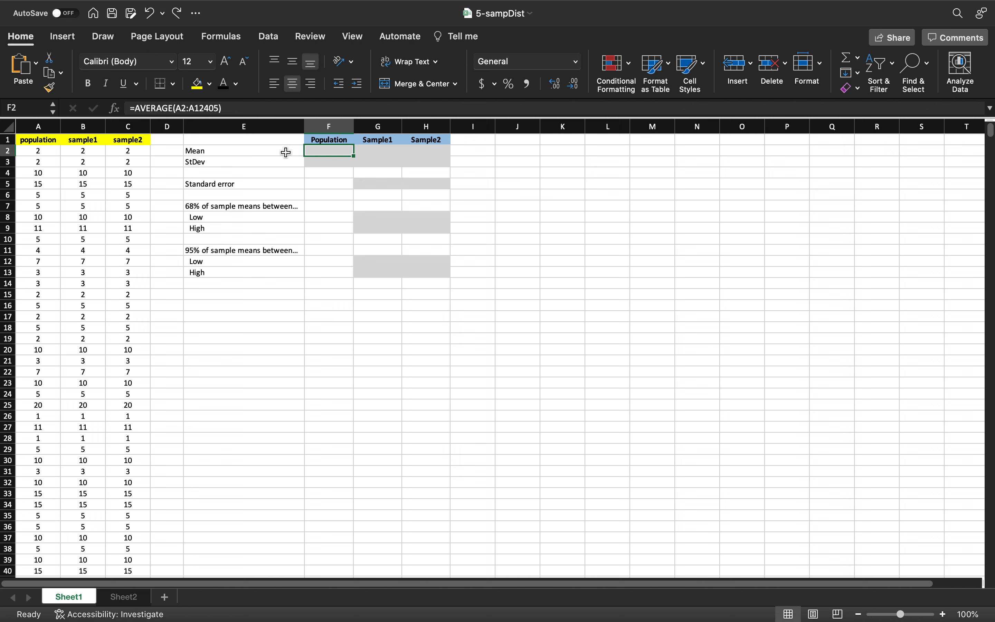
pyautogui.click(223, 82)
pyautogui.click(373, 149)
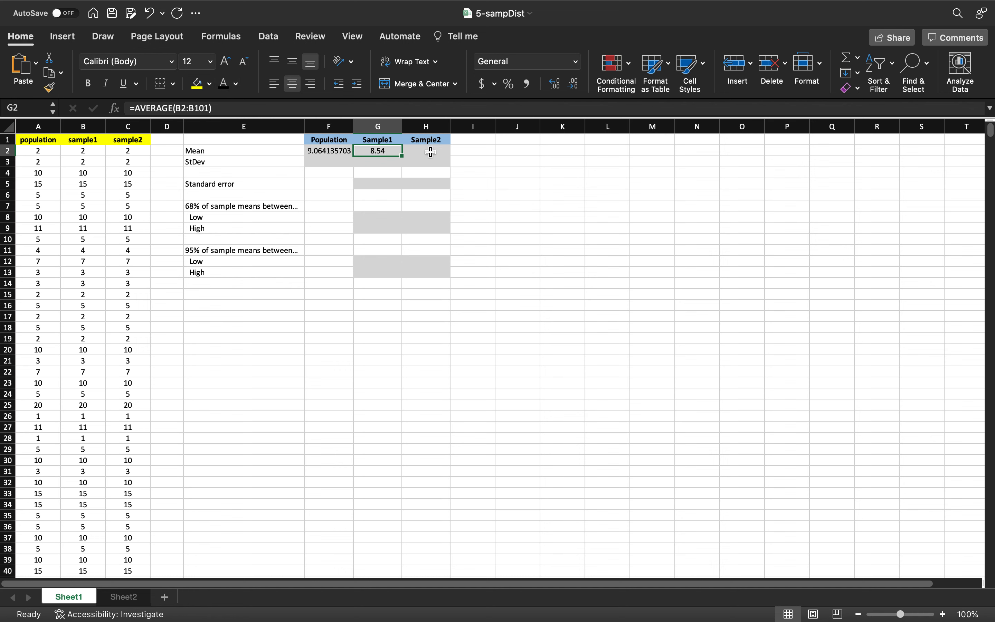
pyautogui.click(430, 152)
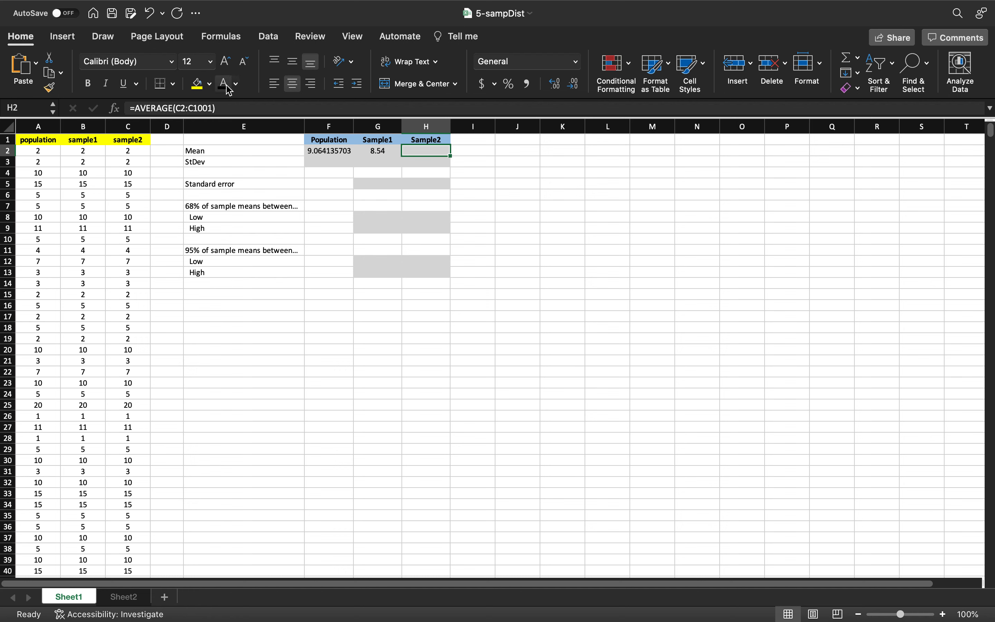
# Step: Reveal the StDev results for Population, Sample1 and Sample2 by applying a visible font colour to each cell
pyautogui.click(331, 163)
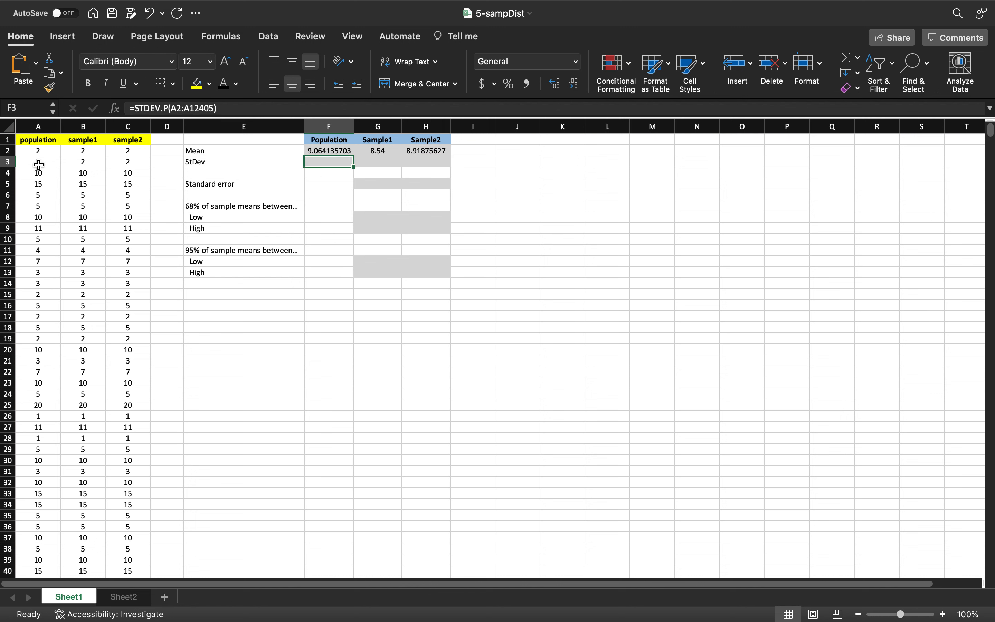
pyautogui.click(381, 163)
pyautogui.click(345, 163)
pyautogui.click(224, 84)
pyautogui.click(378, 162)
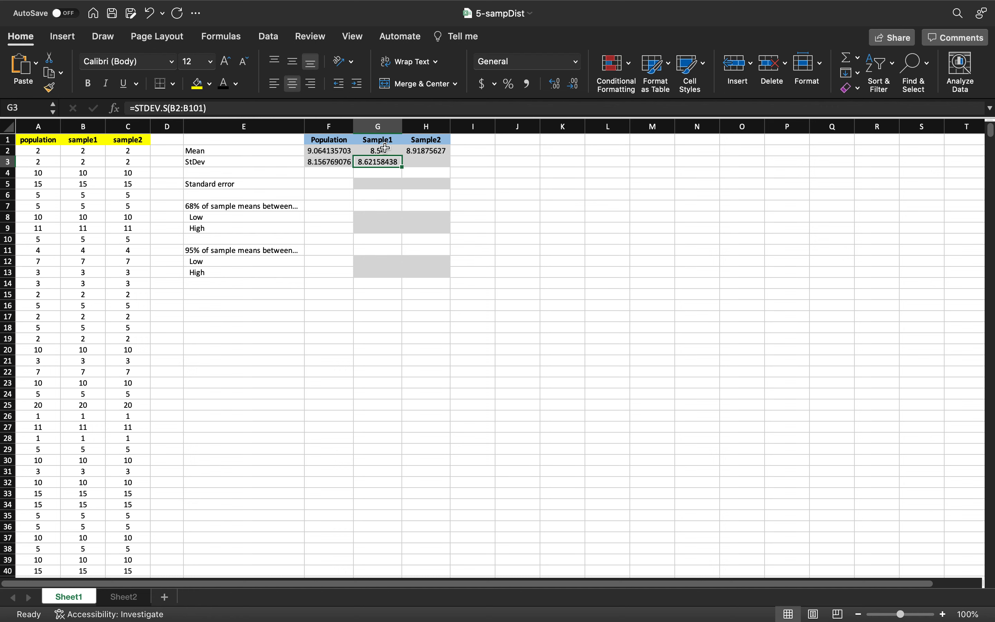
pyautogui.click(408, 160)
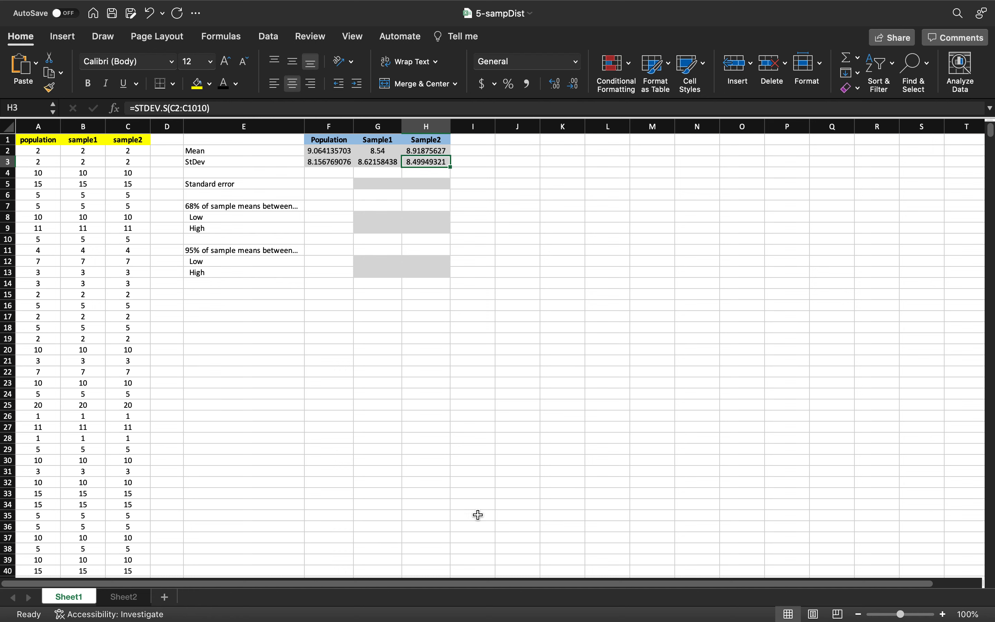
# Step: Reveal the Standard error results for Sample1 and Sample2 with a visible font colour
pyautogui.click(368, 185)
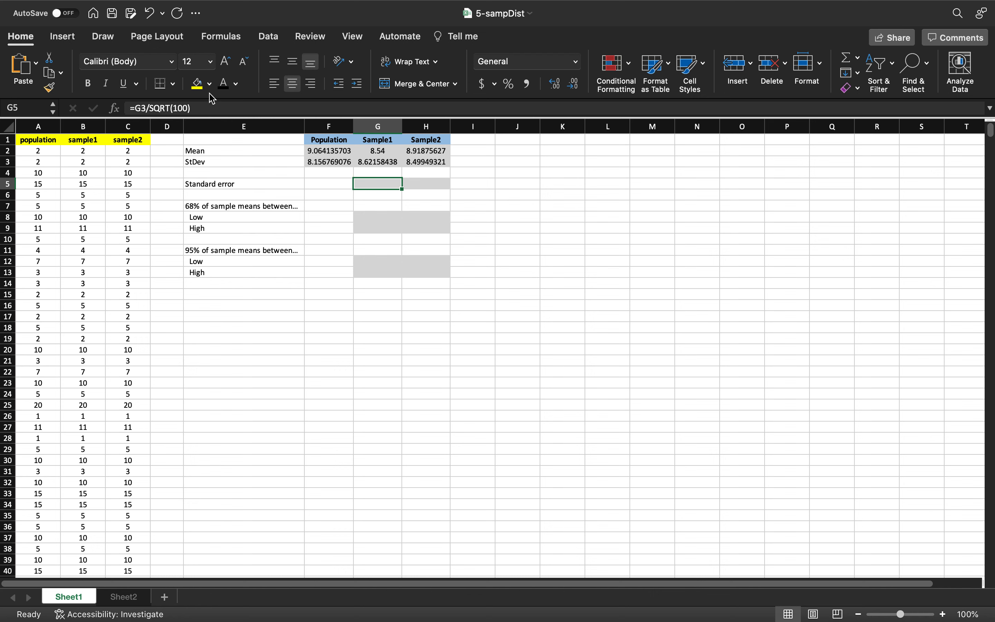
pyautogui.click(225, 84)
pyautogui.click(441, 185)
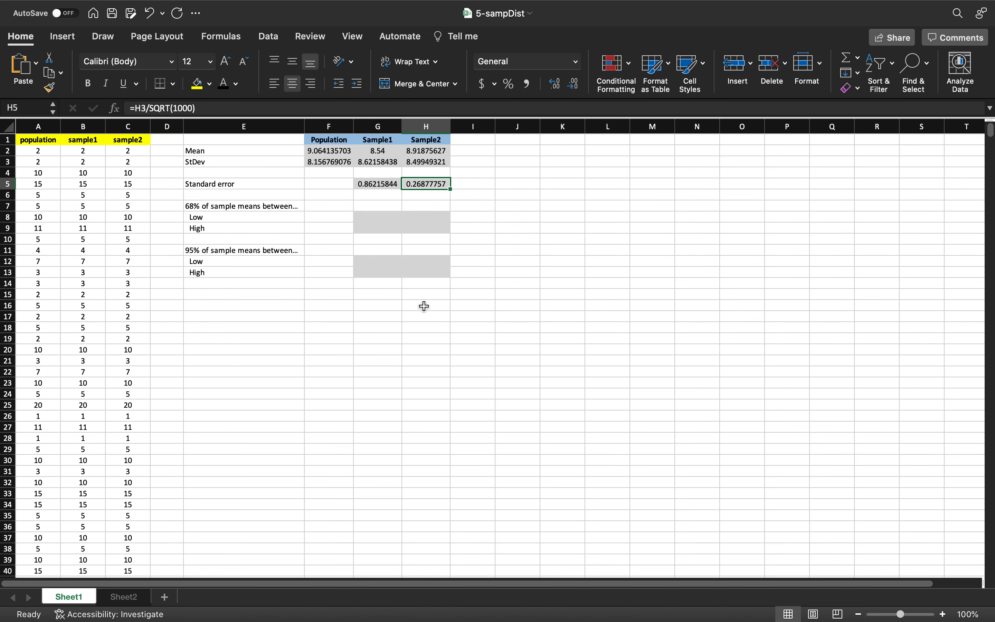
# Step: Reveal the 68% Low and High values for Sample1 and Sample2 by applying a visible font colour
pyautogui.click(383, 217)
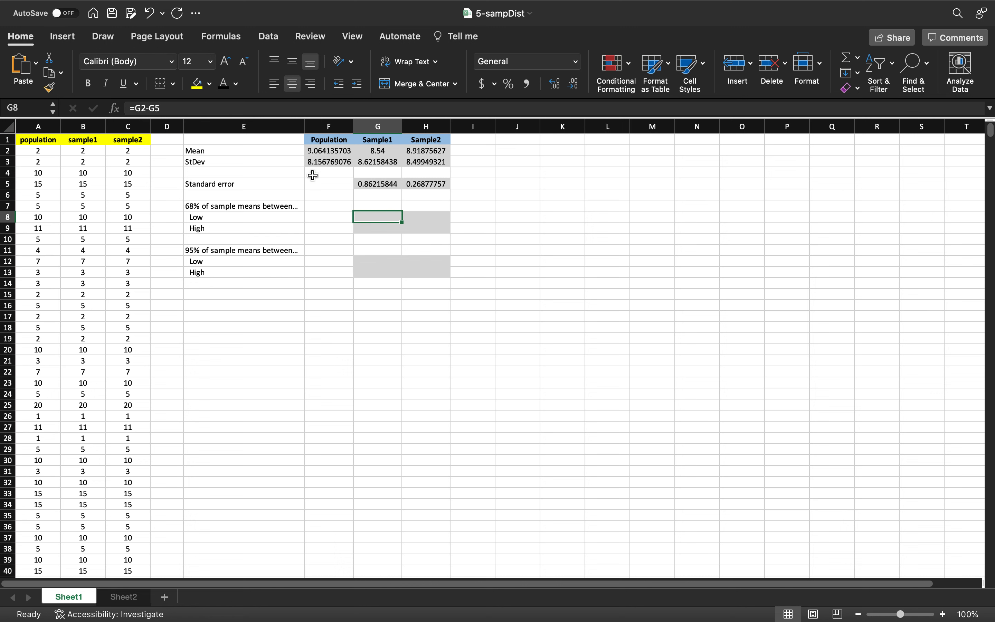
pyautogui.click(223, 87)
pyautogui.click(375, 227)
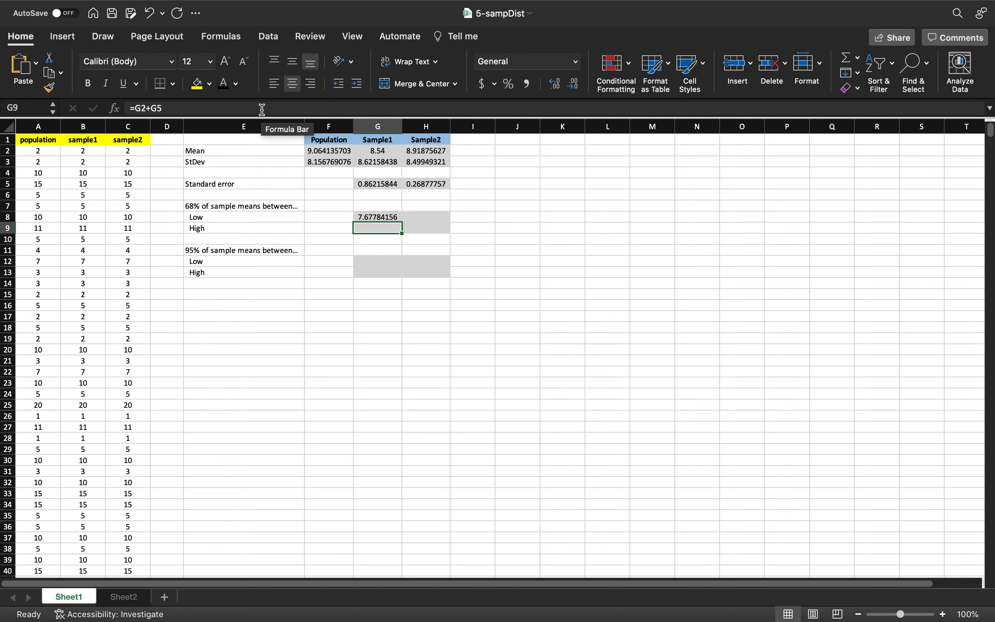
pyautogui.click(223, 83)
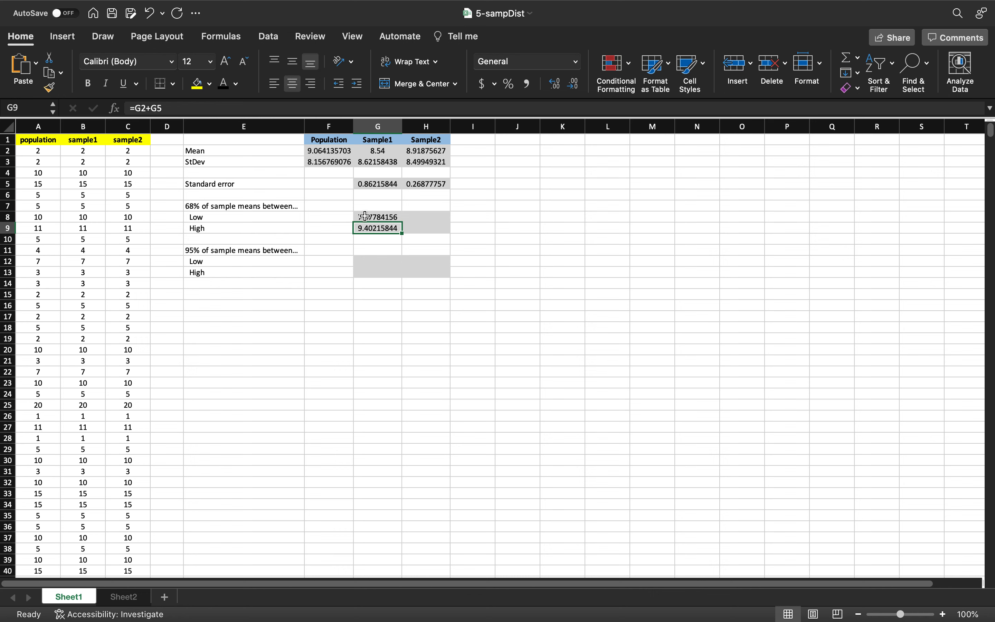
pyautogui.click(448, 217)
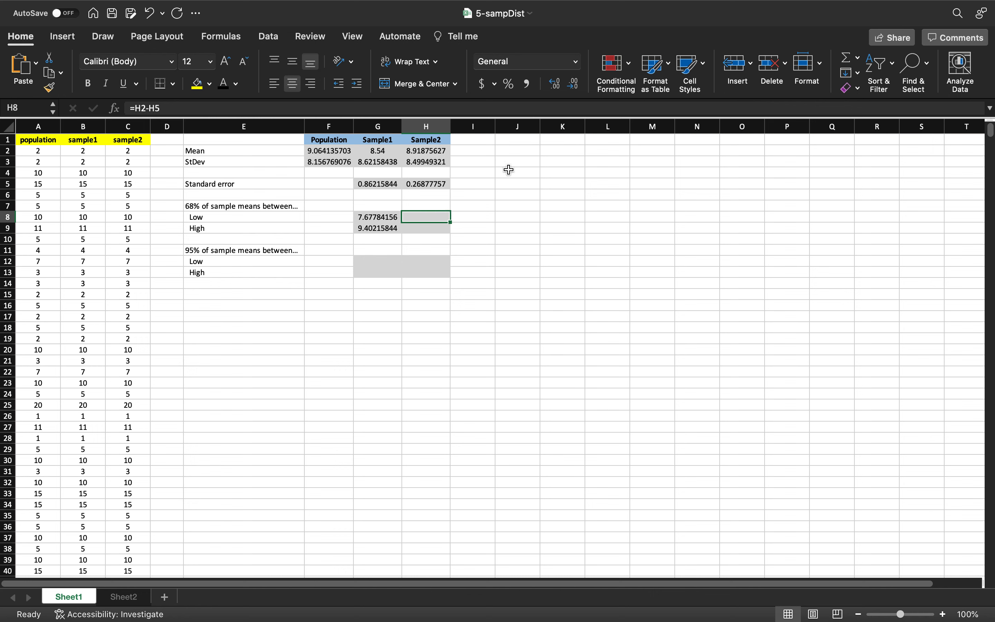
pyautogui.click(224, 85)
pyautogui.click(422, 229)
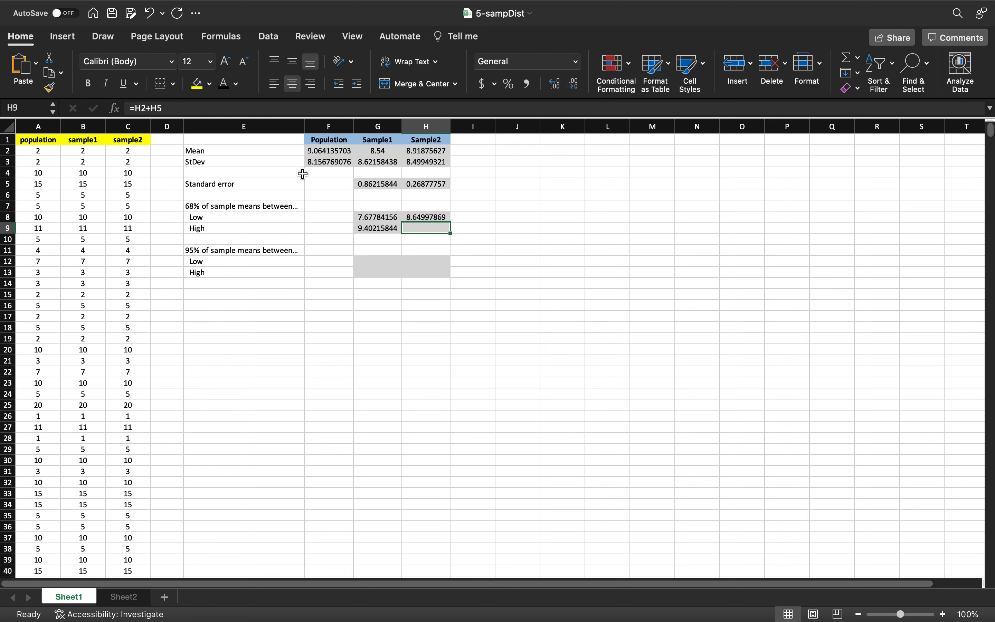
pyautogui.click(224, 84)
# Step: Reveal the 95% Low and High values for Sample1 and Sample2 with a visible font colour
pyautogui.click(369, 265)
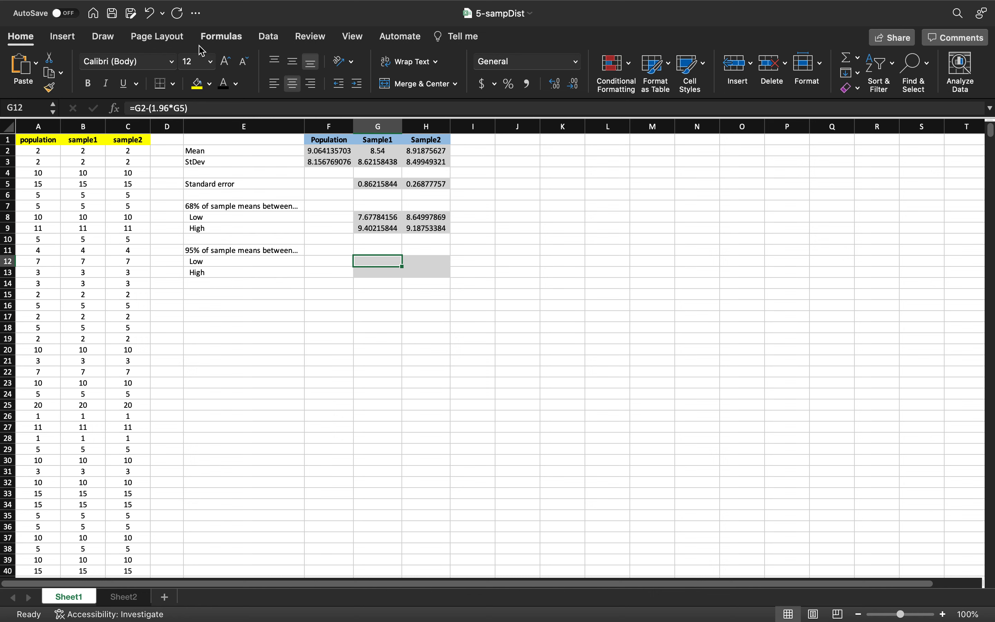
pyautogui.click(225, 85)
pyautogui.click(384, 268)
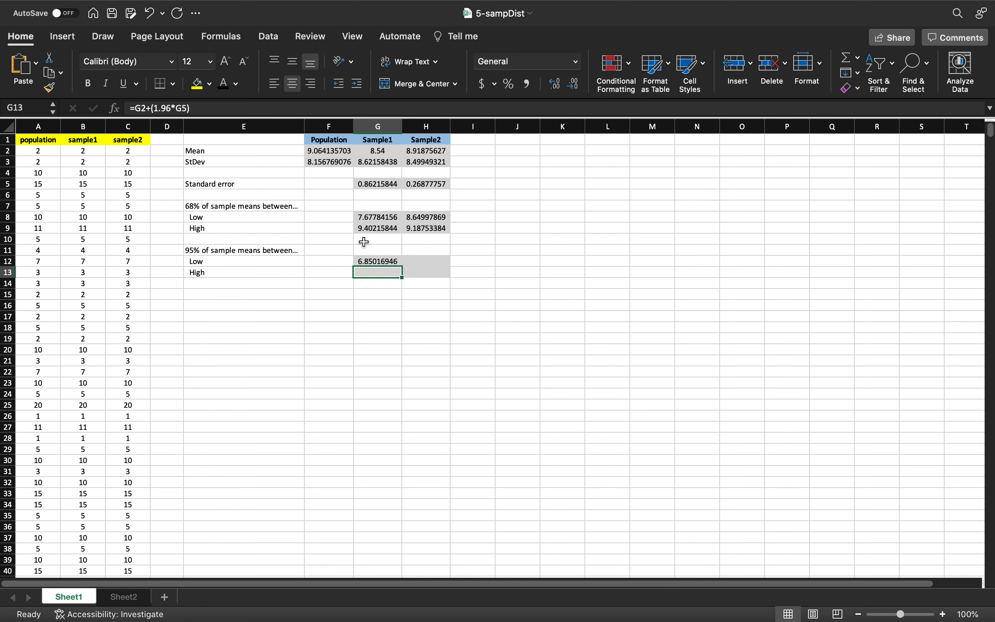
pyautogui.click(225, 85)
pyautogui.click(413, 263)
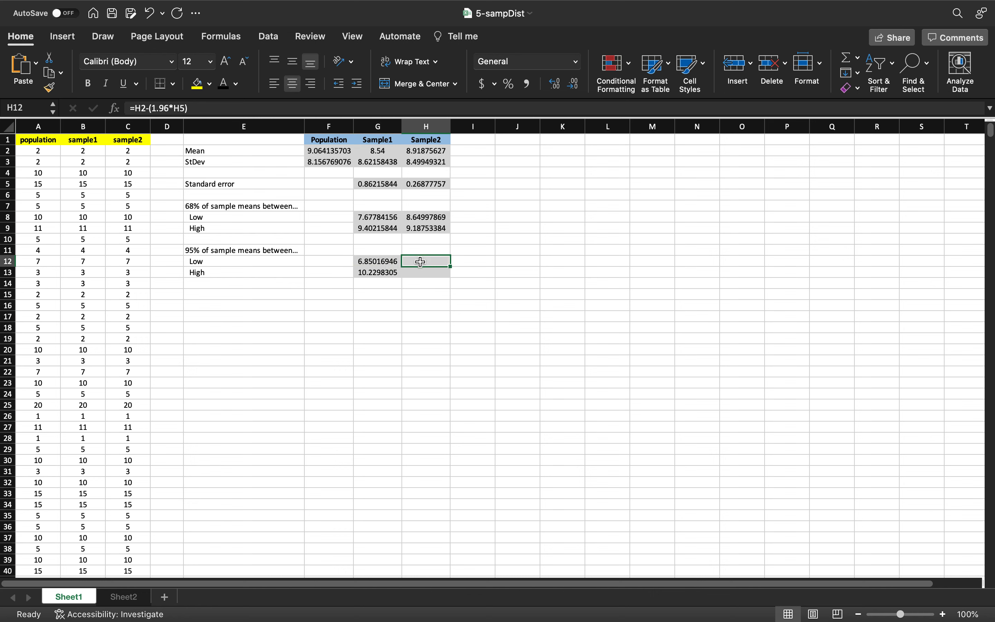
pyautogui.click(223, 85)
pyautogui.click(432, 271)
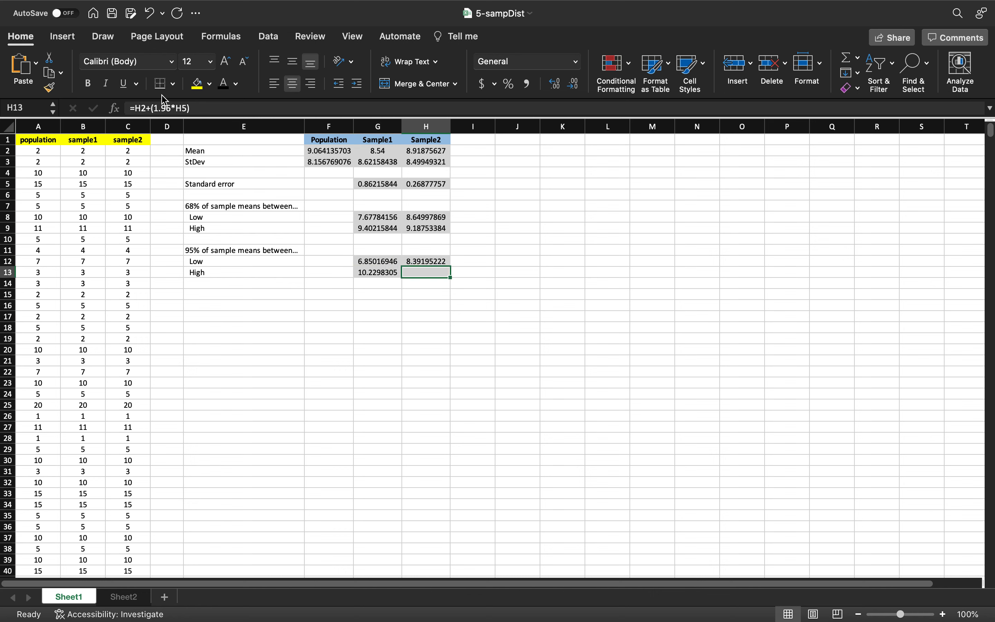
pyautogui.click(223, 85)
pyautogui.click(452, 327)
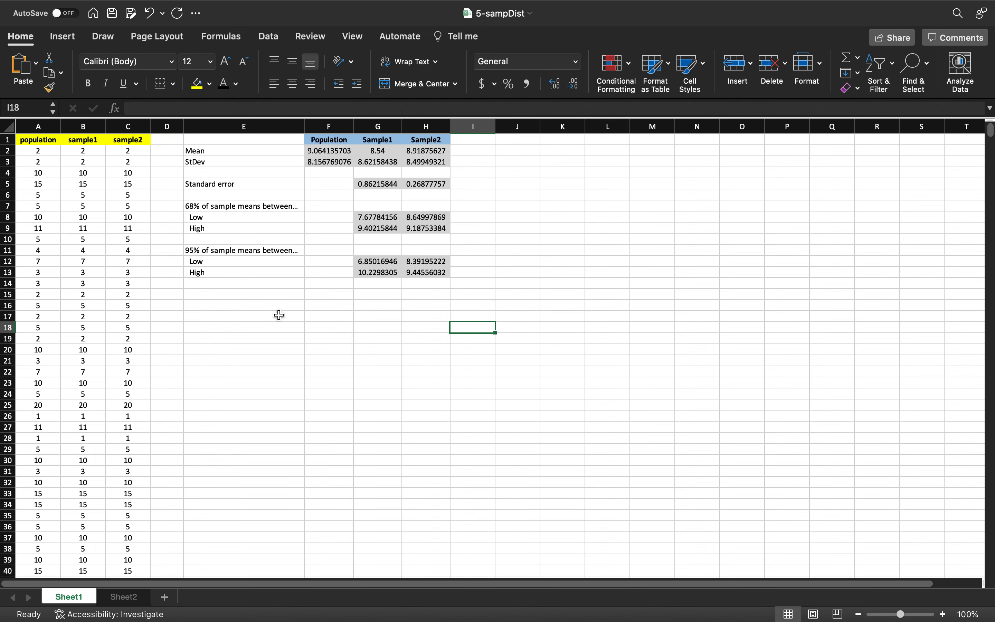
# Step: Save the 5-sampDist workbook and switch over to the 5-sampdist.R script in RStudio
pyautogui.click(112, 13)
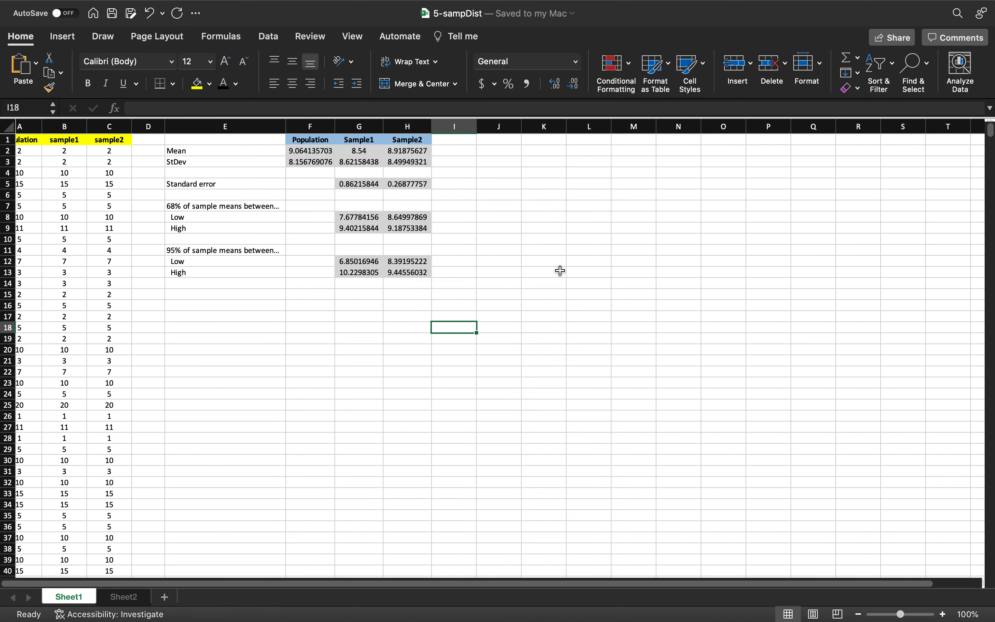
pyautogui.scroll(-1, 560, 270)
pyautogui.hotkey('ctrl', 'Right')
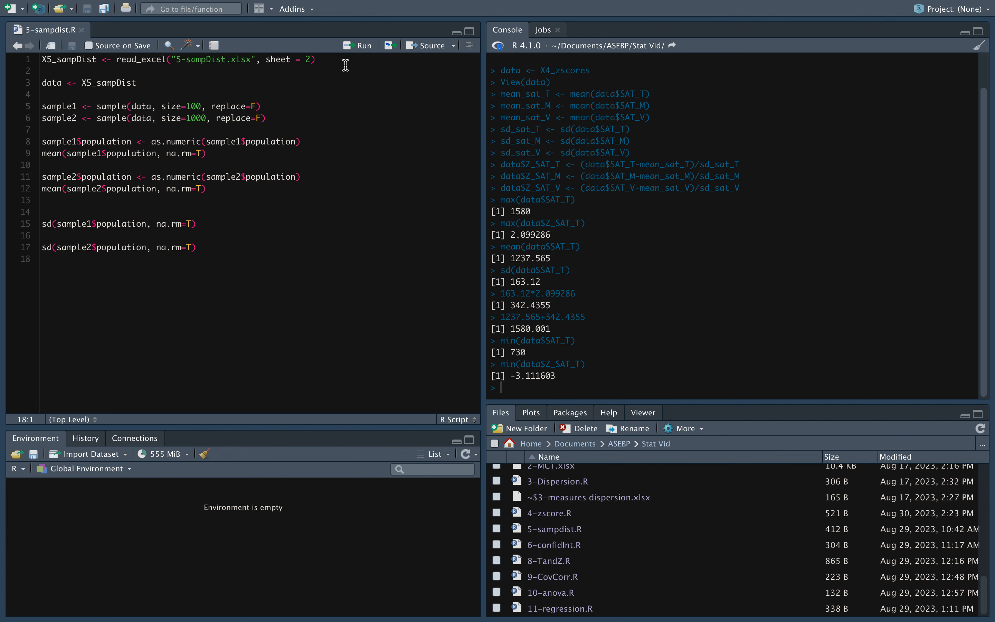
# Step: Run the lines importing sheet 2 of 5-sampDist.xlsx and assigning it to data
pyautogui.click(364, 46)
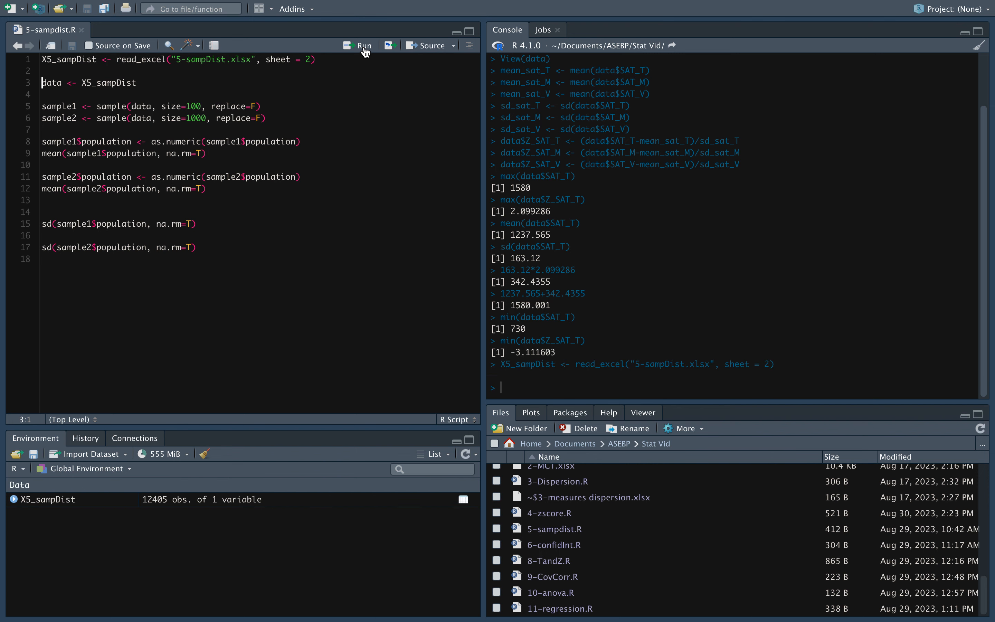
pyautogui.click(365, 48)
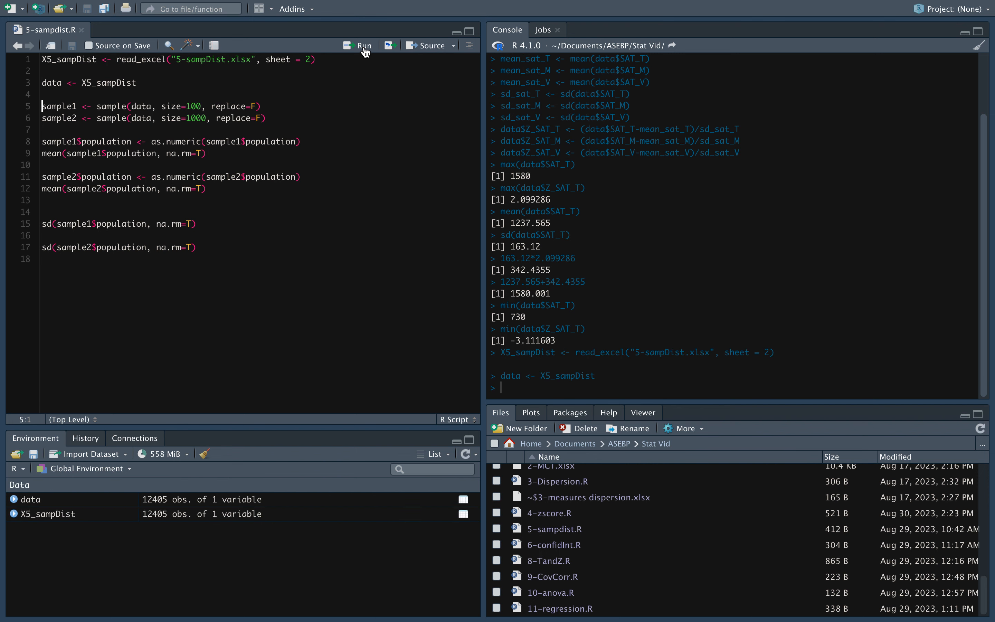
# Step: Open the data object in the viewer, scroll through its population values, and return to the script
pyautogui.click(158, 503)
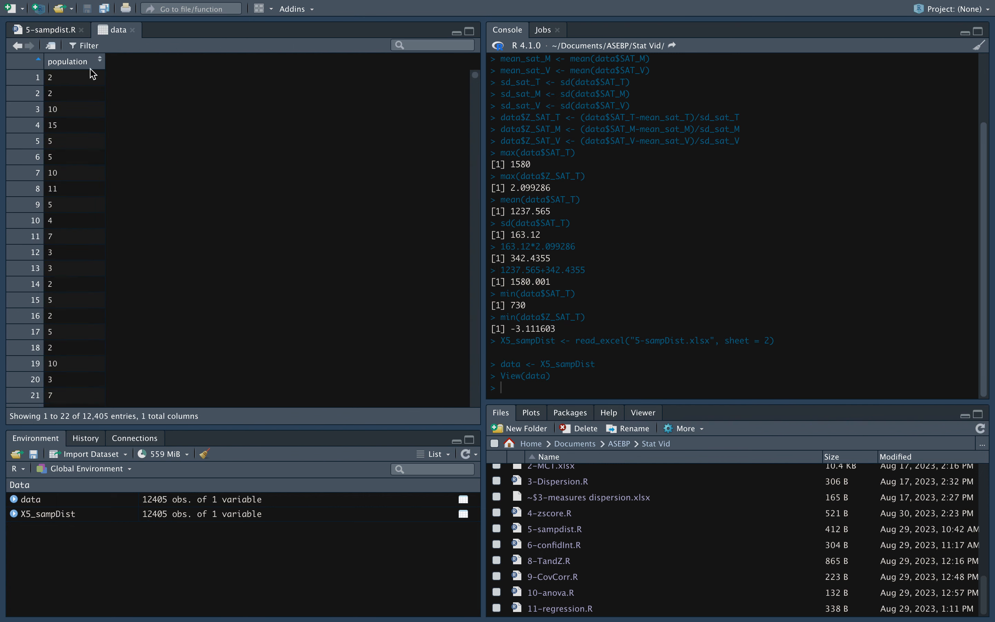
pyautogui.scroll(-20, 87, 296)
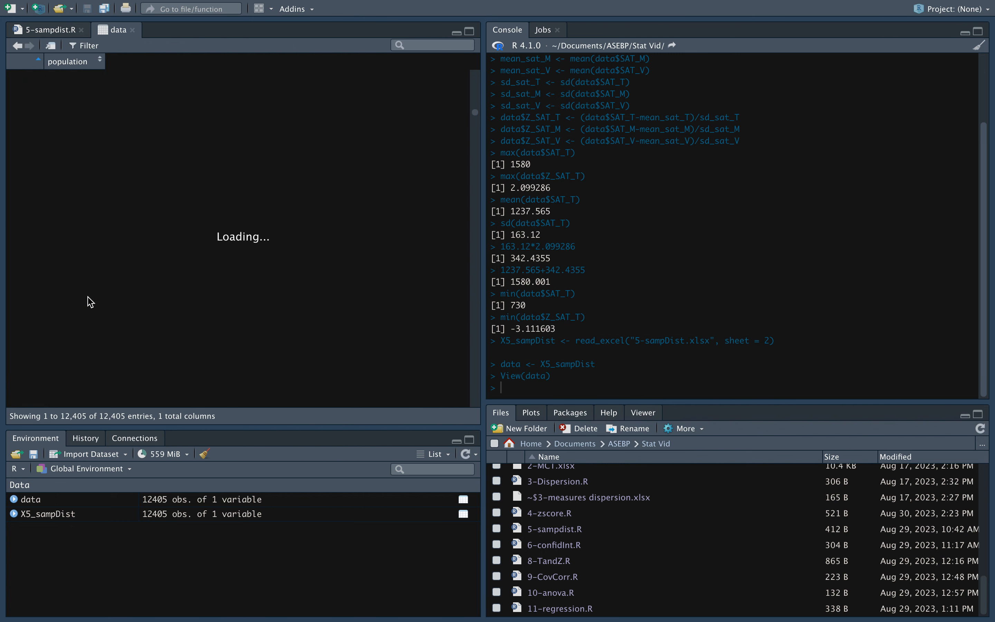
pyautogui.click(45, 30)
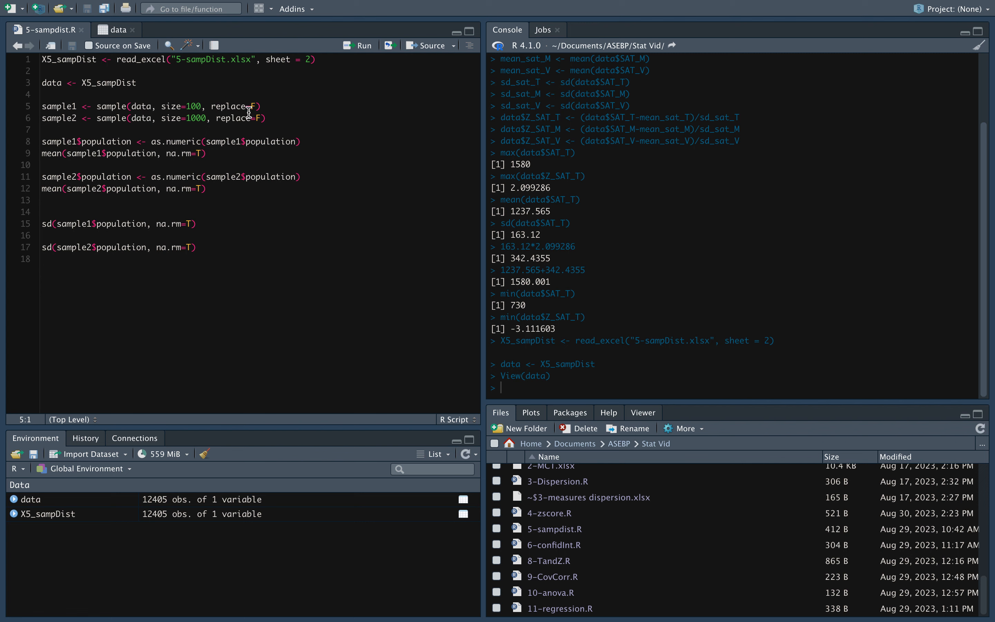
# Step: Run the lines drawing sample1 of size 100 and sample2 of size 1000 without replacement
pyautogui.click(267, 107)
pyautogui.hotkey('ctrl', 'Return')
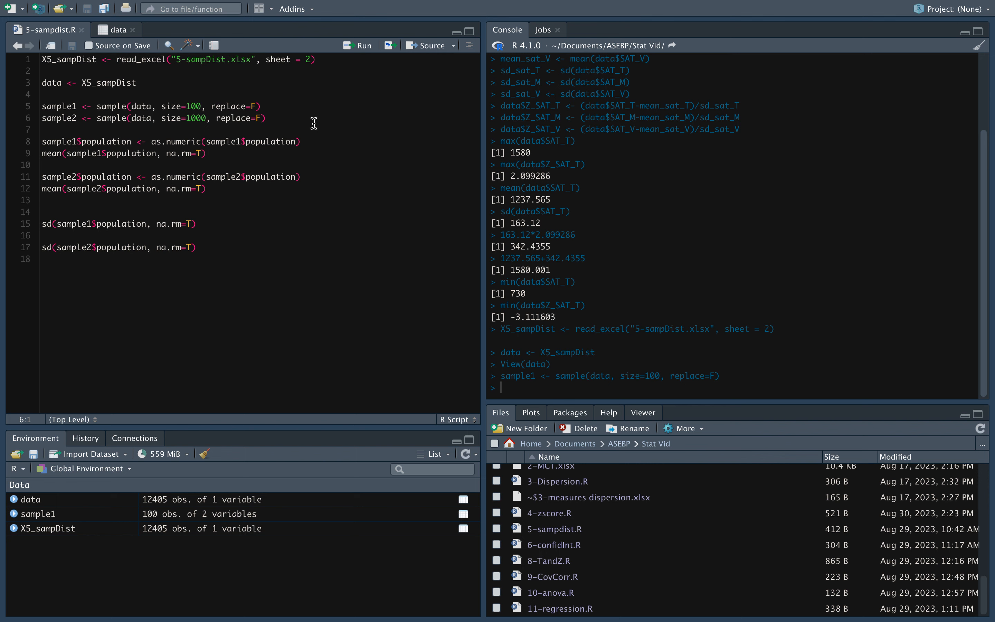
pyautogui.hotkey('ctrl', 'Return')
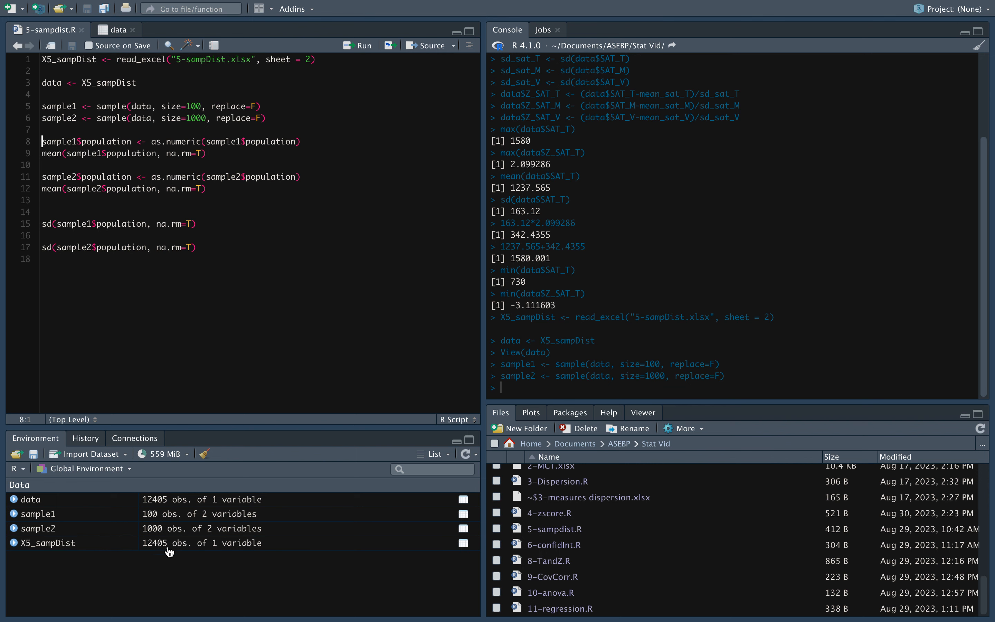
# Step: Open sample1 in the viewer and compare its population values with the data viewer, then return to the script
pyautogui.click(192, 518)
pyautogui.scroll(-2, 114, 321)
pyautogui.scroll(-20, 114, 320)
pyautogui.scroll(20, 114, 321)
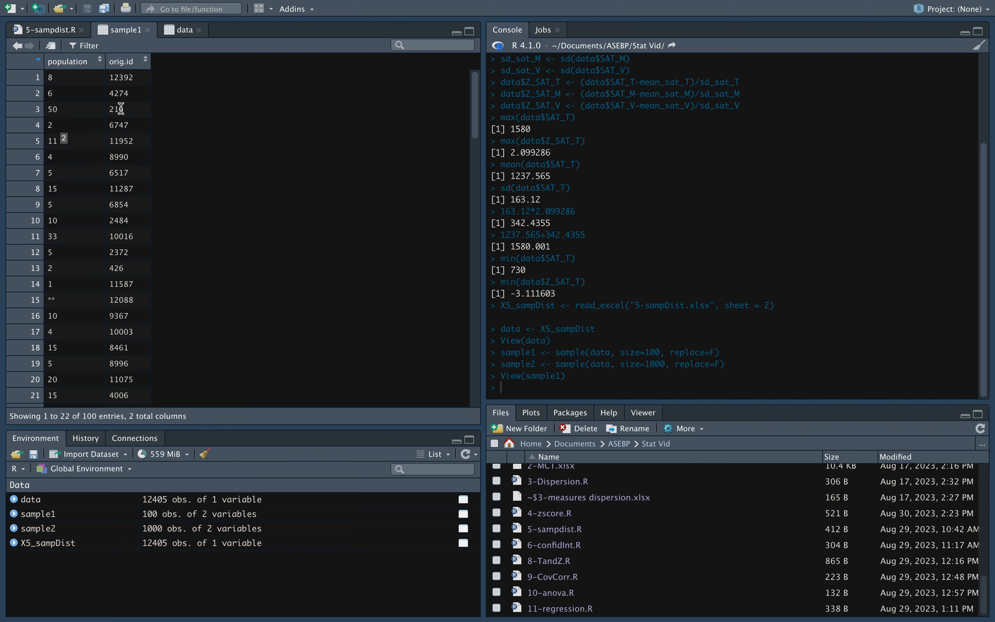
pyautogui.click(184, 32)
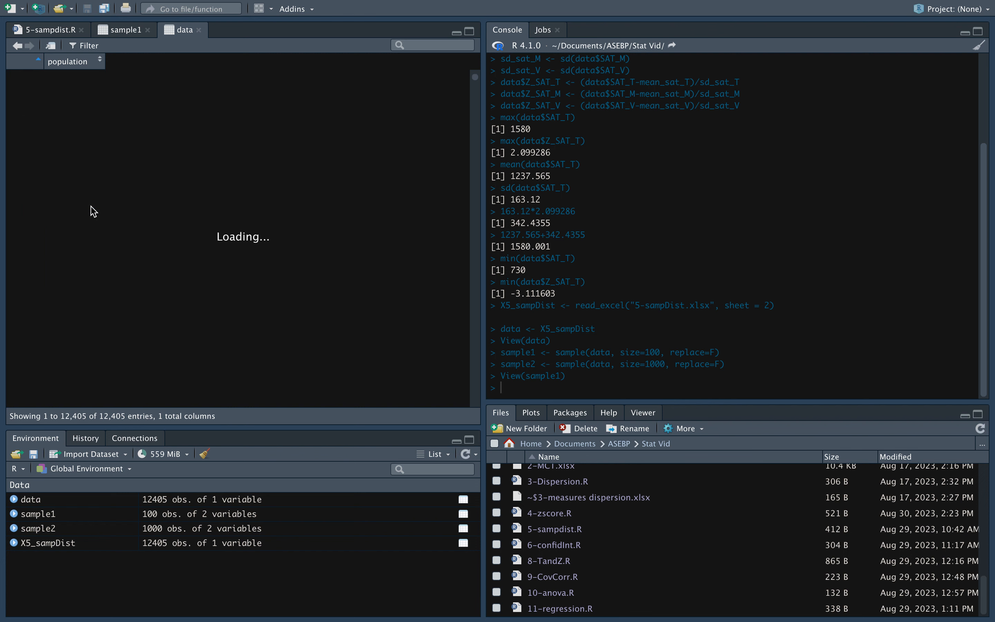
pyautogui.scroll(-5, 104, 183)
pyautogui.scroll(-2, 116, 139)
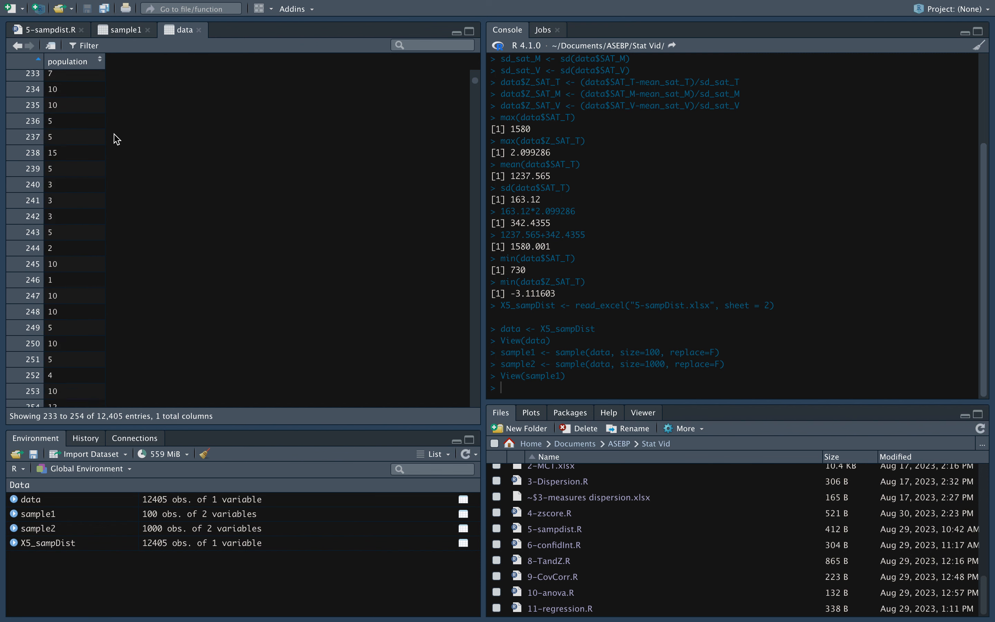
pyautogui.scroll(2, 117, 139)
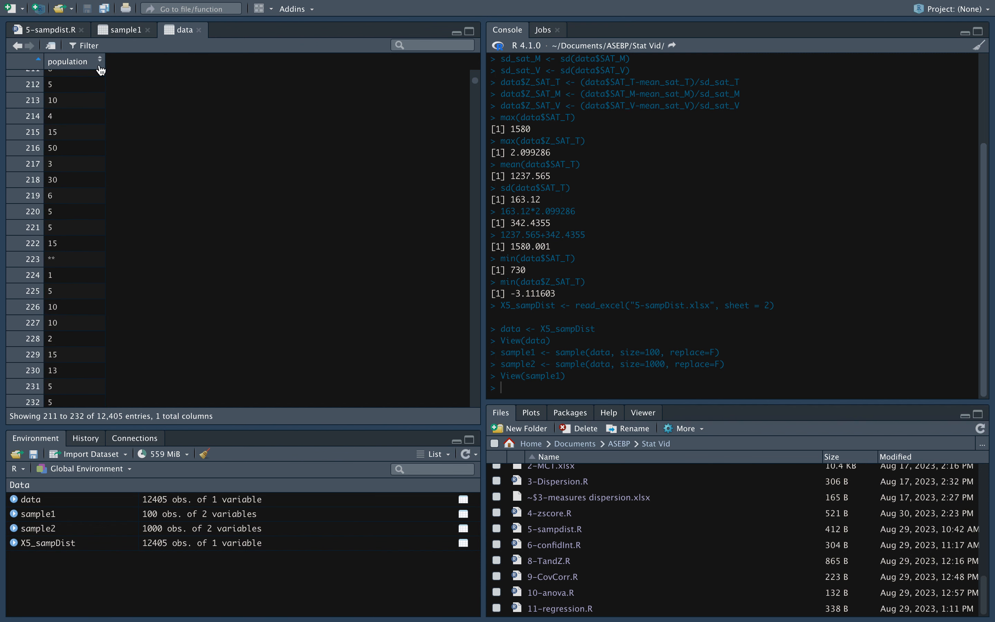
pyautogui.click(118, 37)
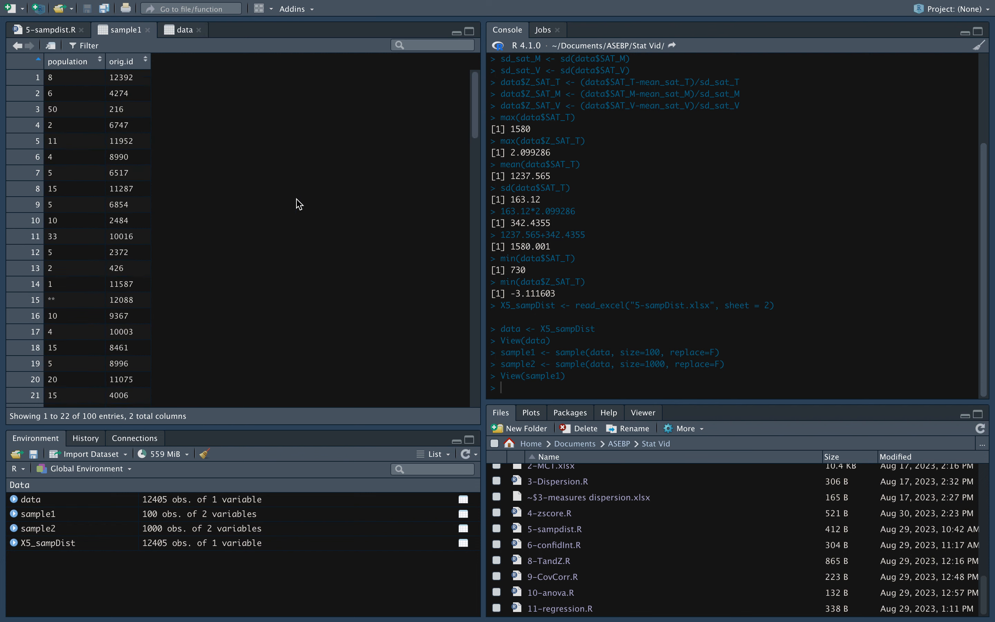
pyautogui.click(62, 35)
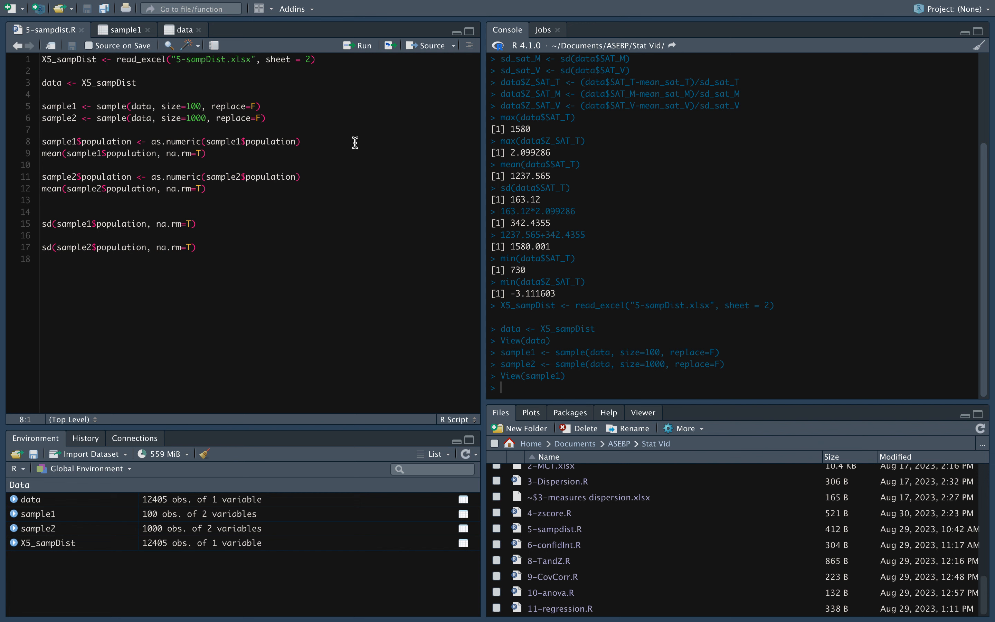
# Step: Run the line converting sample1's population column to numeric and reopen the data viewer
pyautogui.click(363, 45)
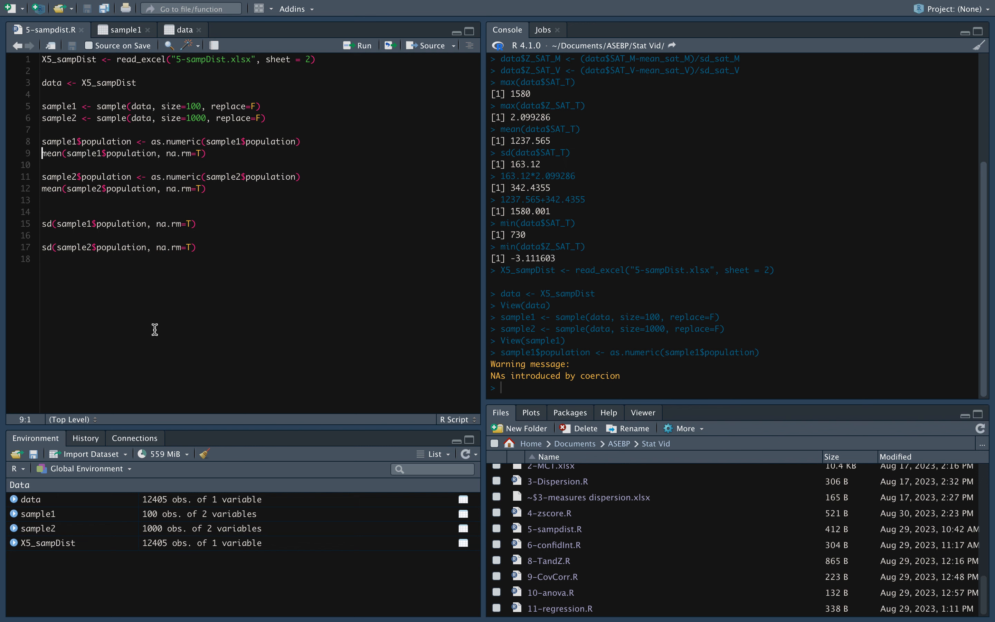
pyautogui.click(82, 501)
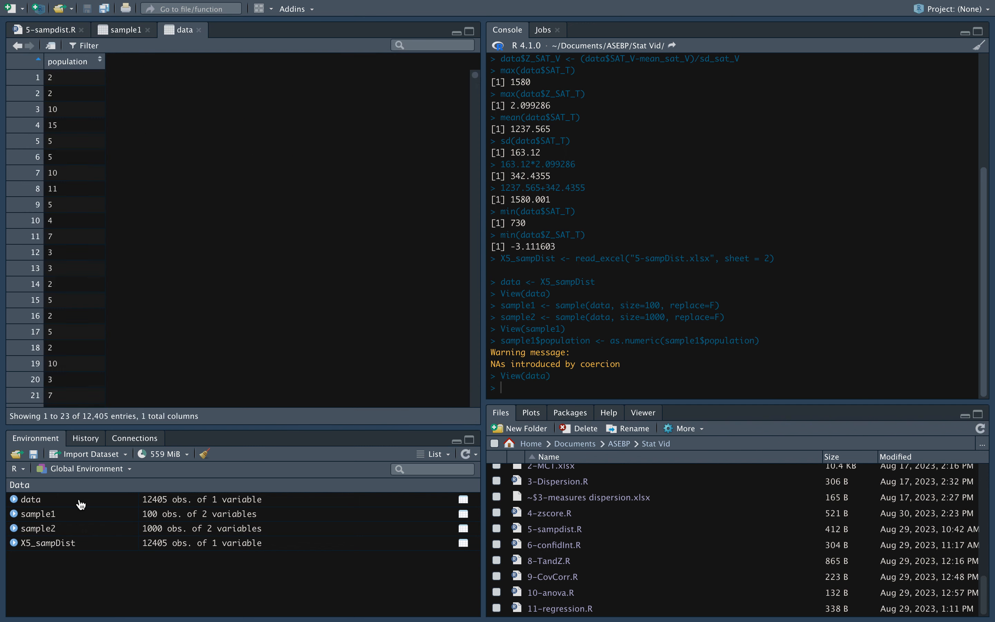
# Step: Scroll through the data viewer, switch to sample1 and scroll through its rows, then return to the script
pyautogui.scroll(-3, 79, 268)
pyautogui.scroll(-10, 79, 268)
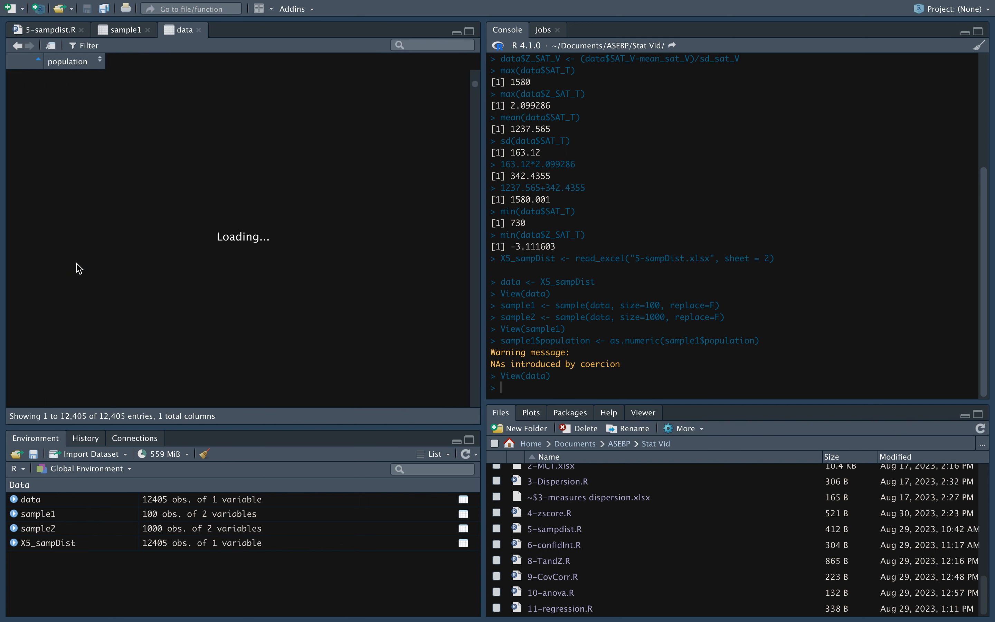
pyautogui.click(123, 30)
pyautogui.scroll(-10, 121, 202)
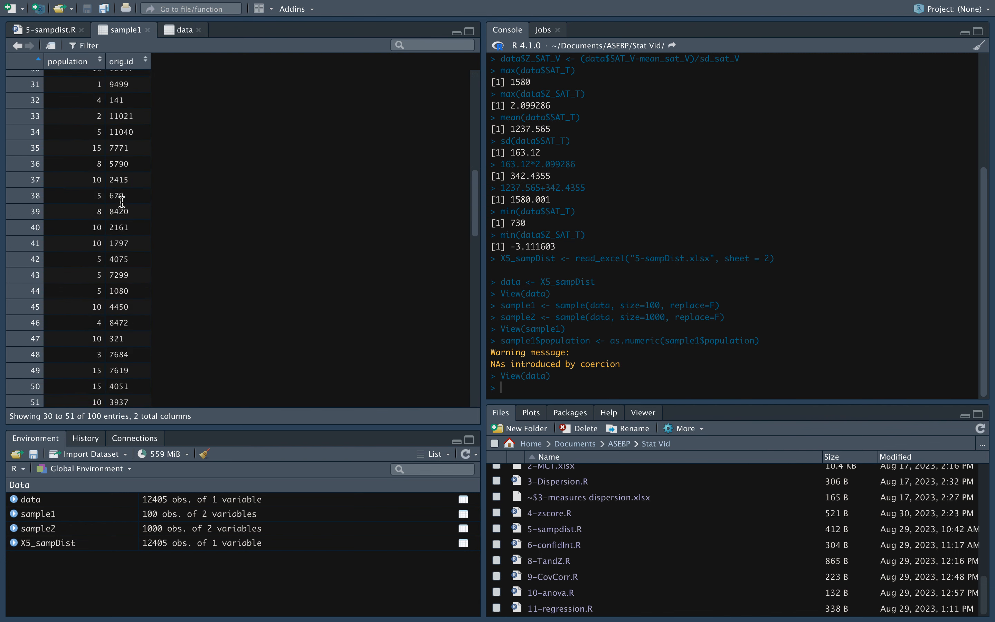
pyautogui.click(62, 31)
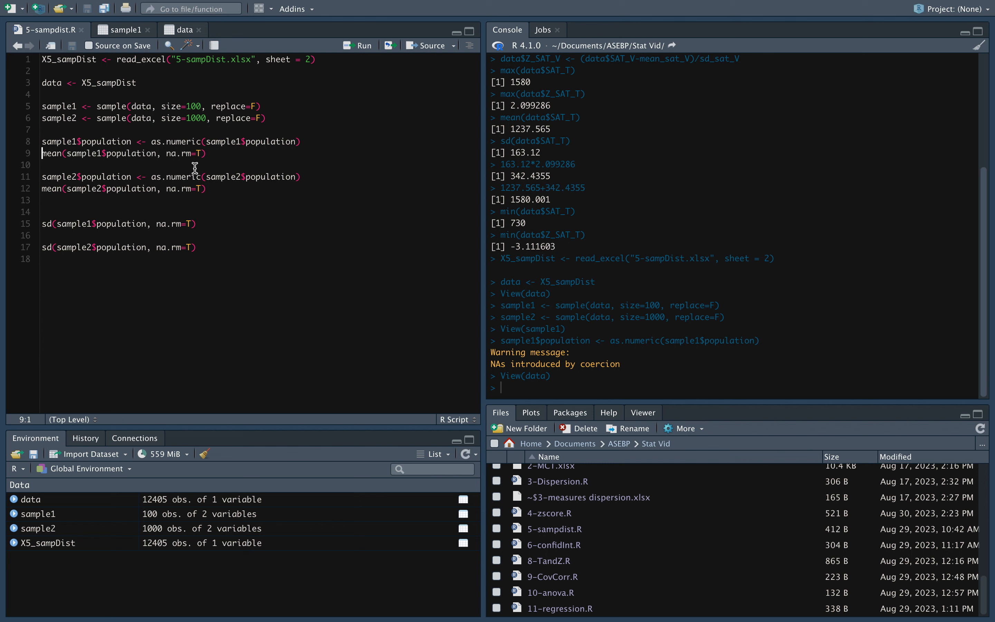
# Step: Run the line computing the mean of sample1's population with na.rm=T
pyautogui.click(229, 152)
pyautogui.click(368, 48)
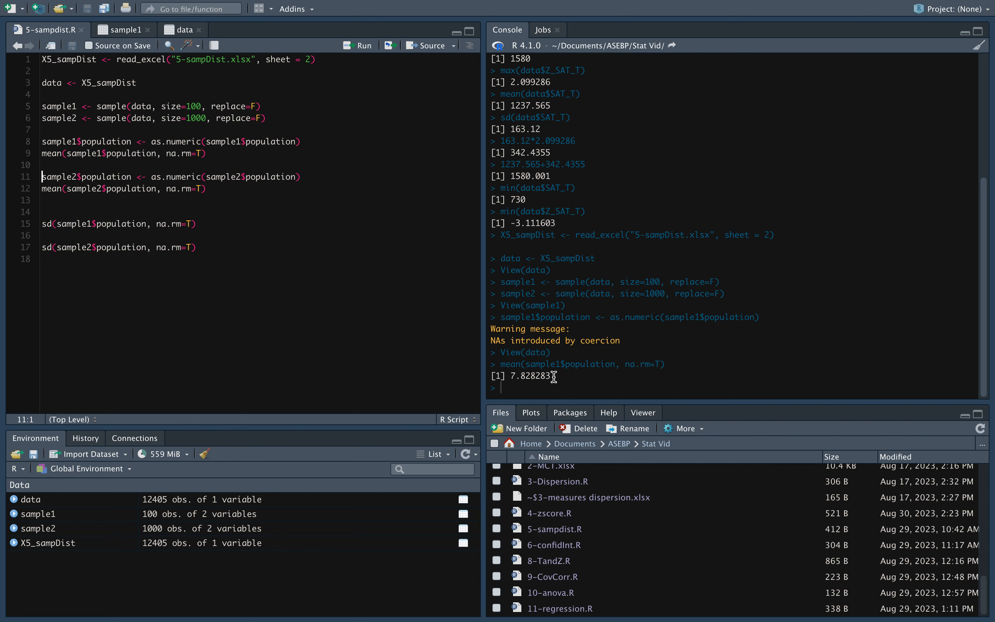
# Step: Run the lines converting sample2's population column to numeric and computing its mean with na.rm=T
pyautogui.click(349, 48)
pyautogui.click(350, 48)
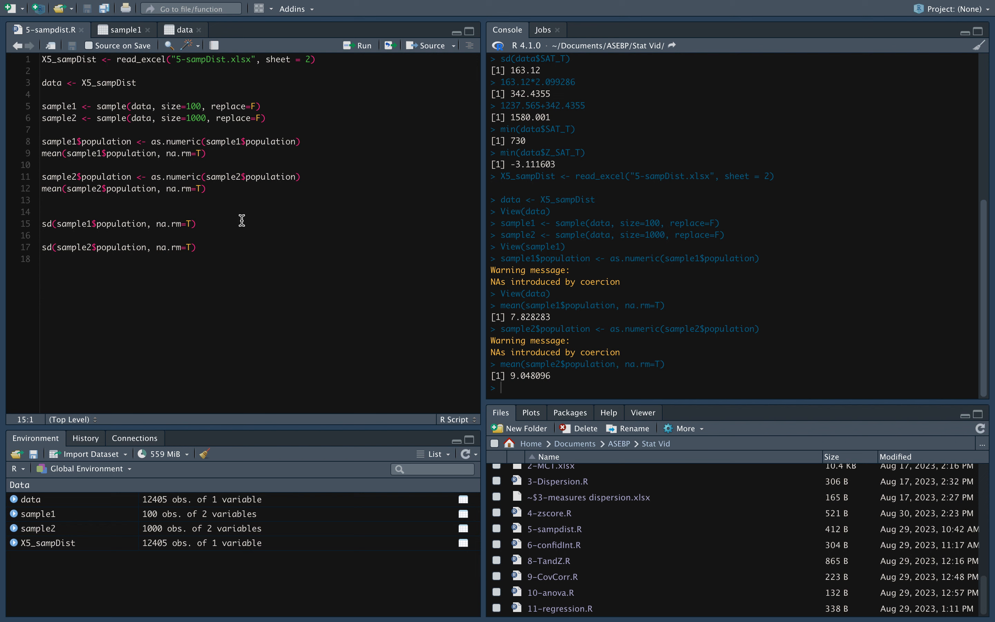
# Step: Run the lines computing the standard deviations of sample1's and sample2's population with na.rm=T
pyautogui.click(60, 235)
pyautogui.click(210, 222)
pyautogui.click(360, 47)
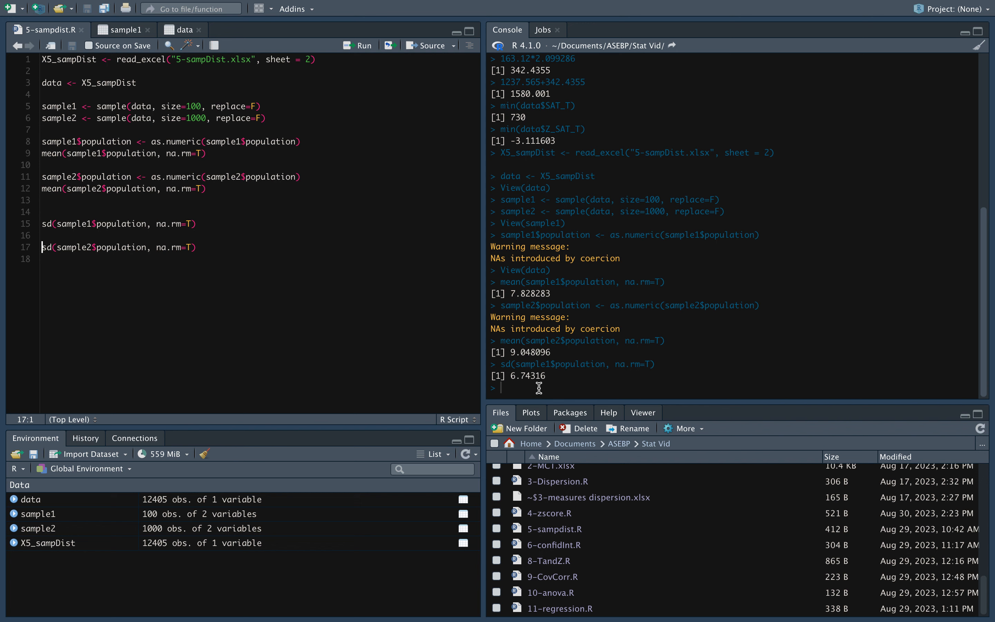
pyautogui.click(354, 48)
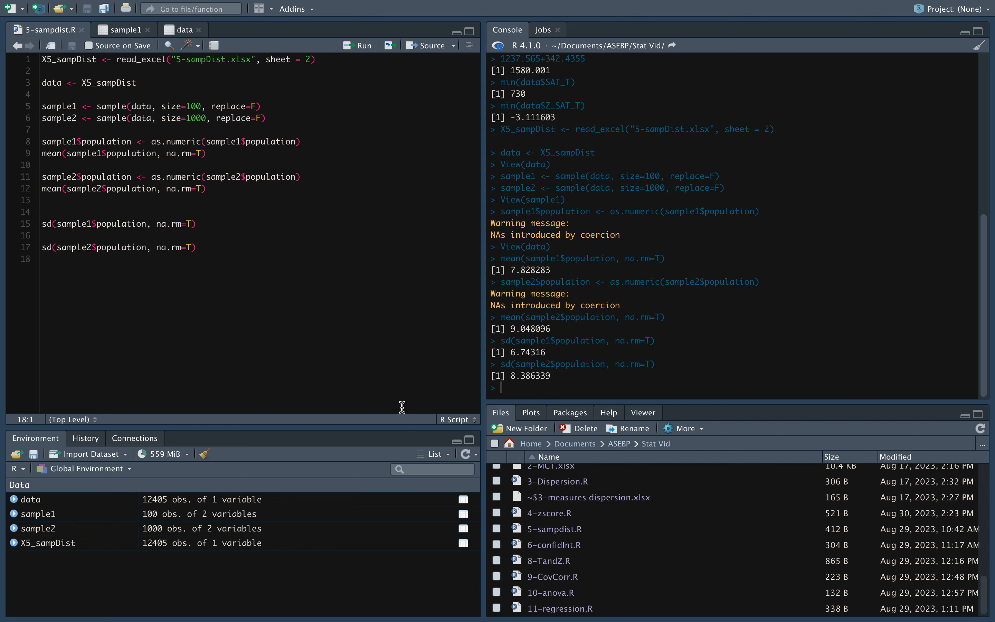
pyautogui.moveTo(379, 1)
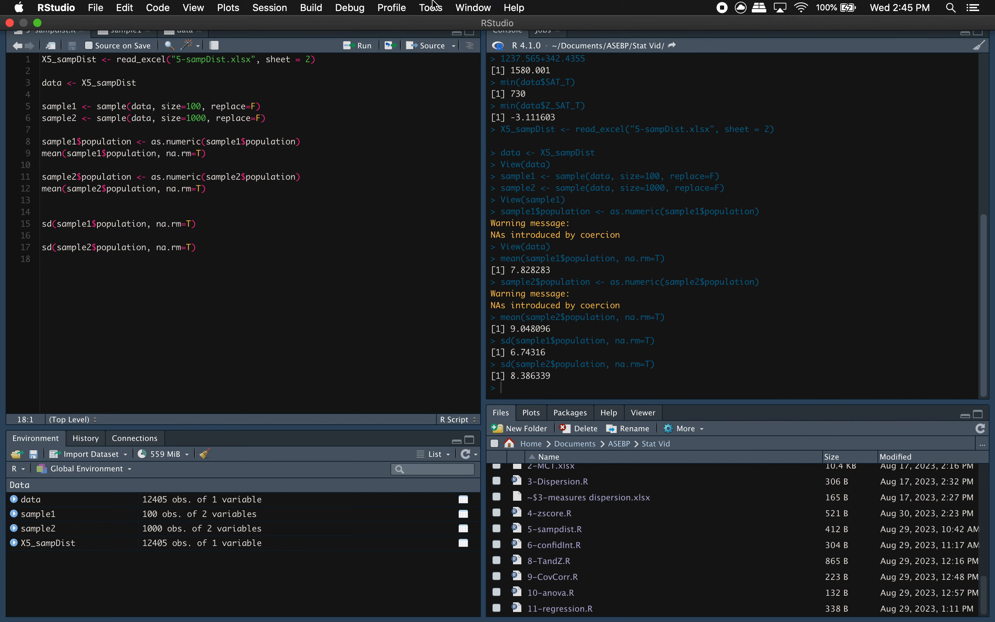